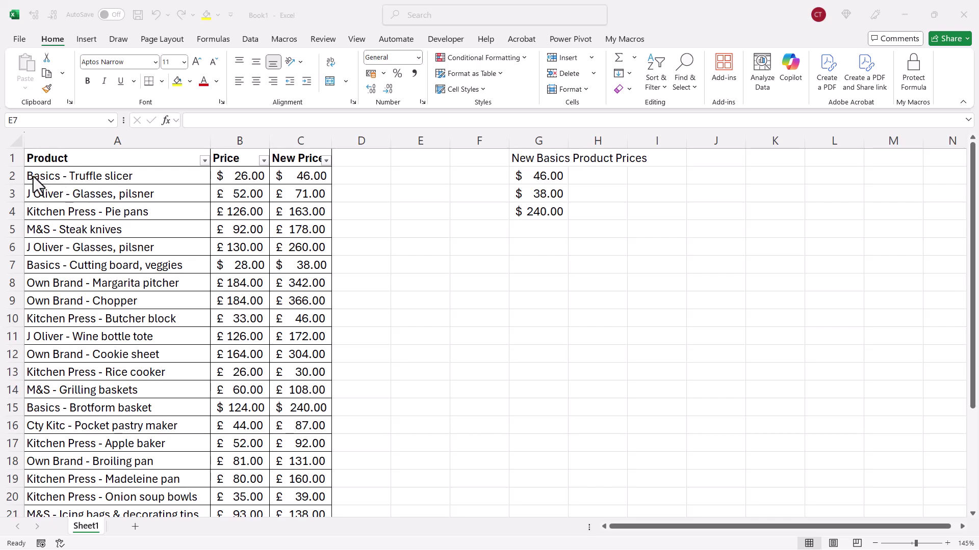
- Filter the Product column to Brotform basket, Cutting board, veggies and Truffle slicer
click(204, 160)
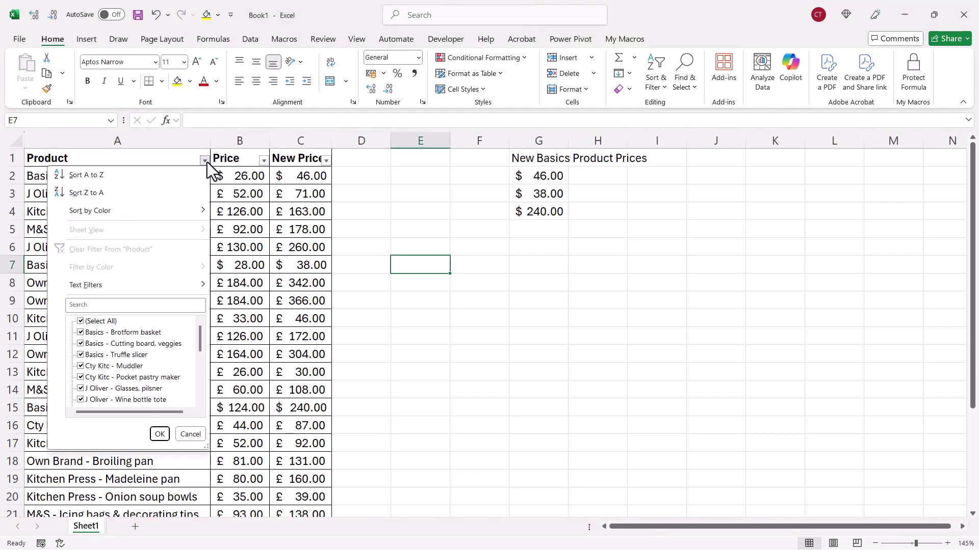
click(81, 322)
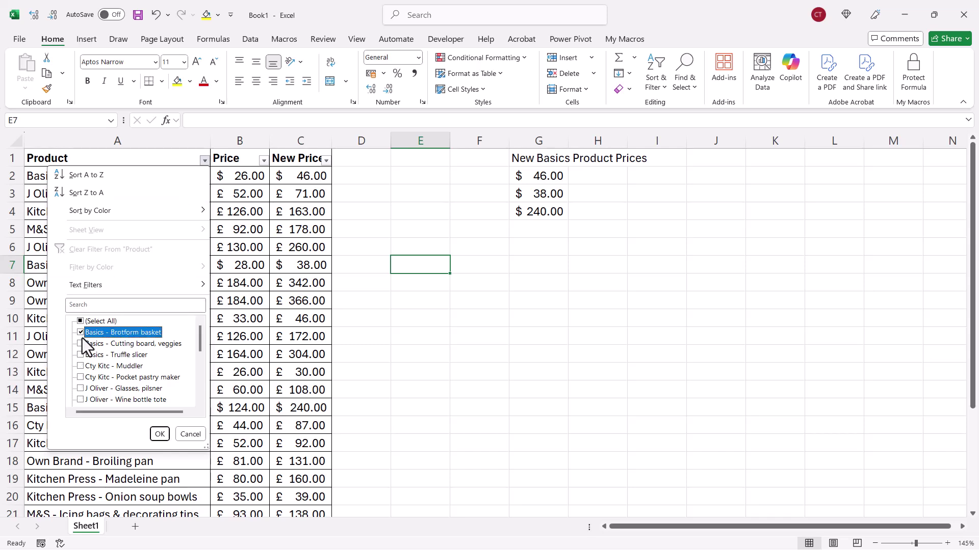
click(82, 344)
click(163, 432)
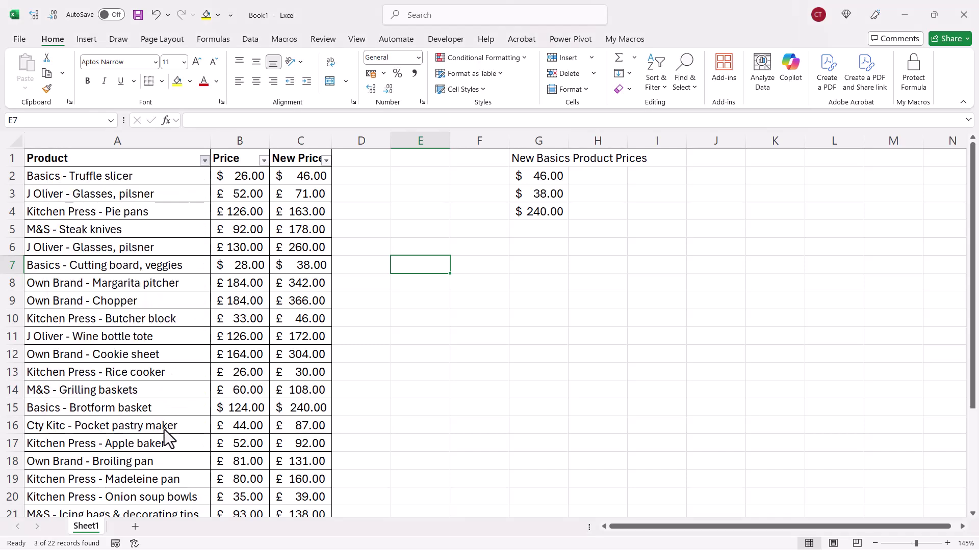
click(260, 246)
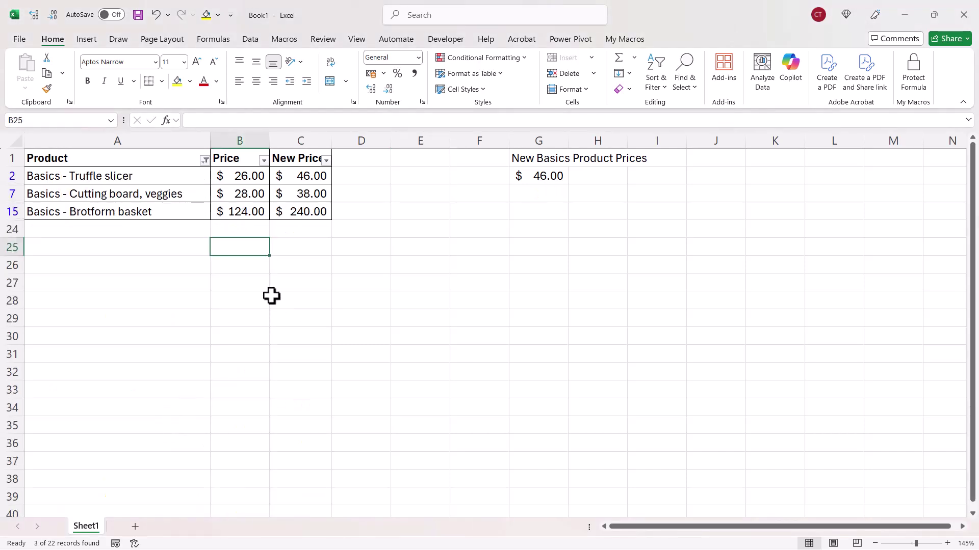
- Fill the New Price values right across B2:C15 into the visible Basics Price cells
click(241, 176)
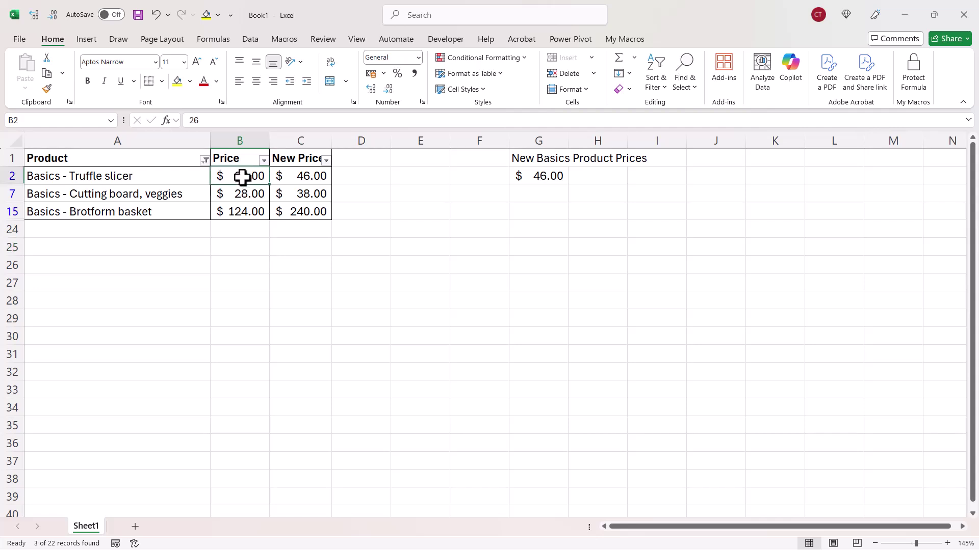
drag(242, 176, 308, 205)
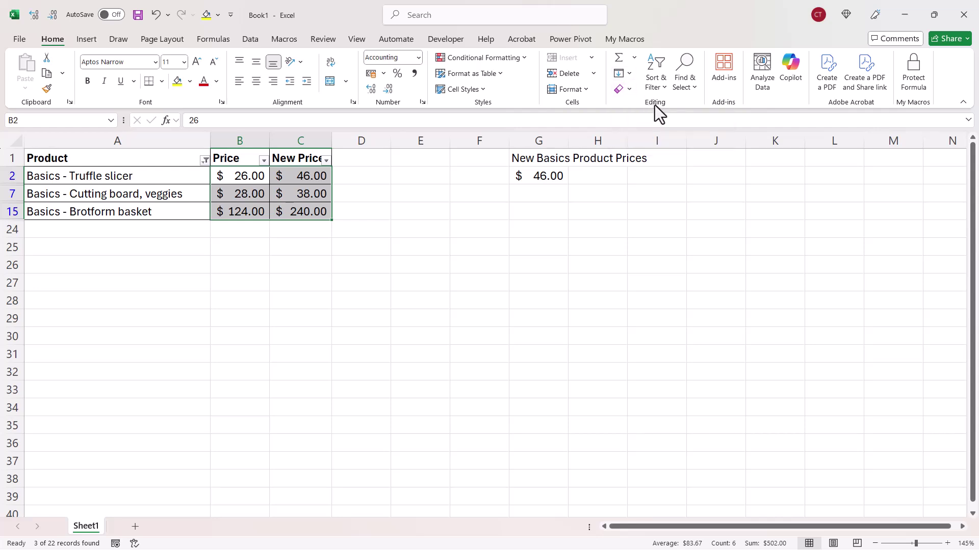
click(626, 76)
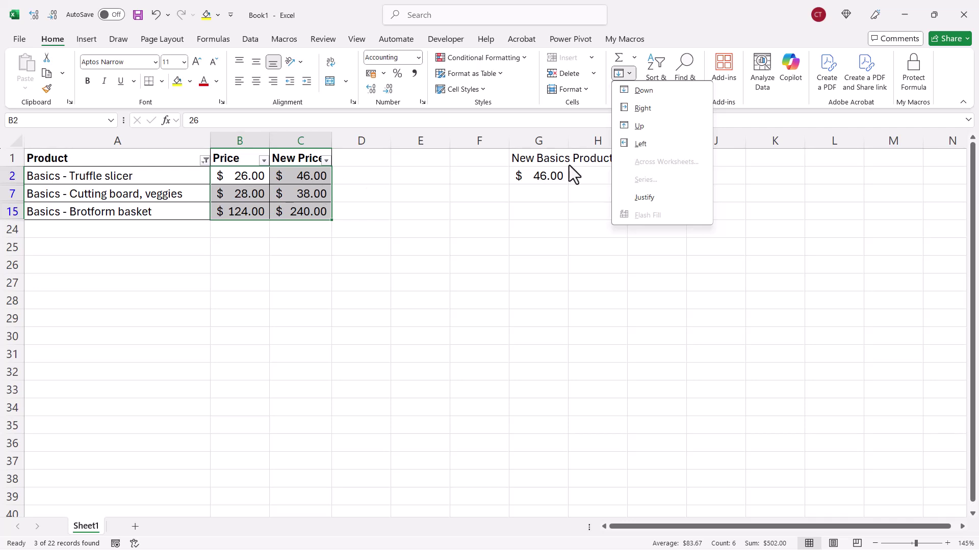
click(640, 143)
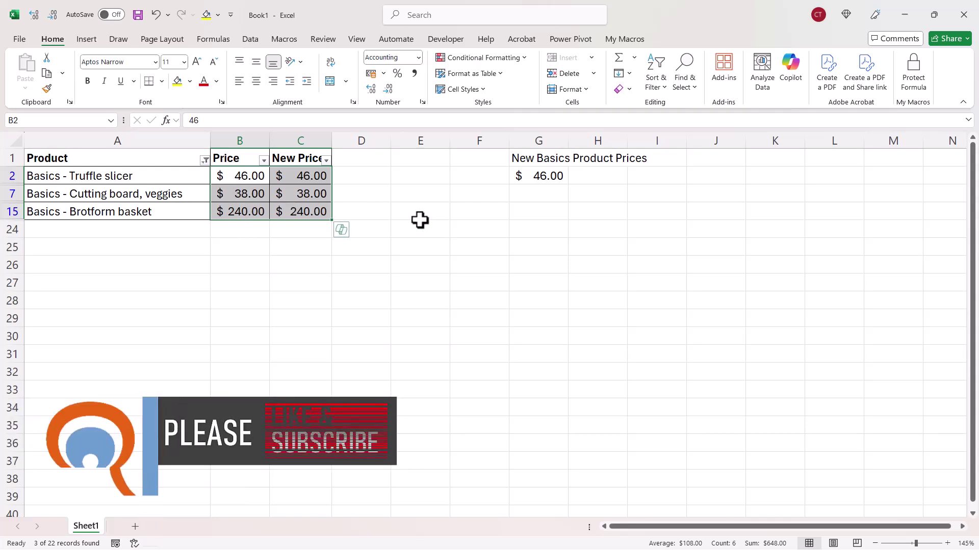
- Undo the fill, restoring prices 26, 28 and 124, and clear the Product filter
key(ctrl+z)
click(204, 160)
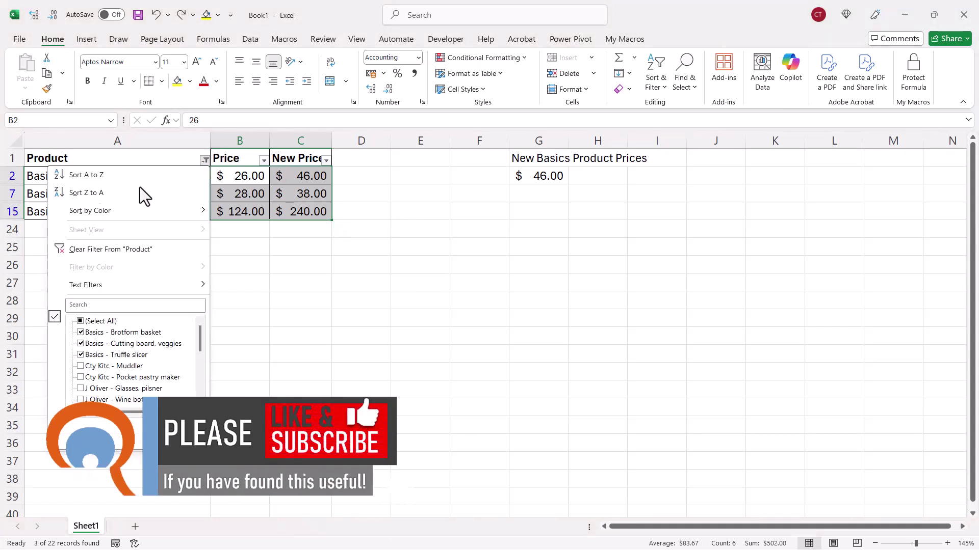
click(77, 246)
click(387, 261)
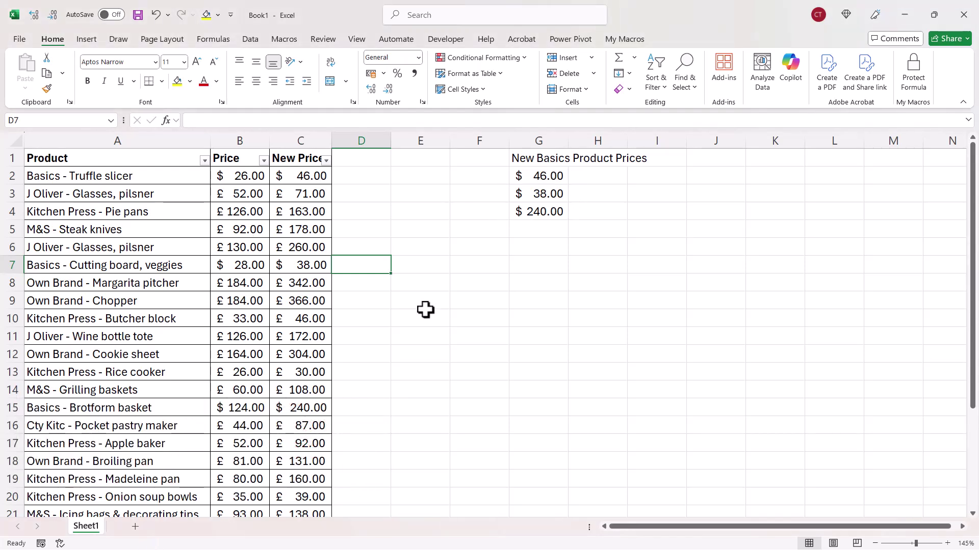
- Refilter to the three Basics products and highlight their Price cells in yellow
click(203, 160)
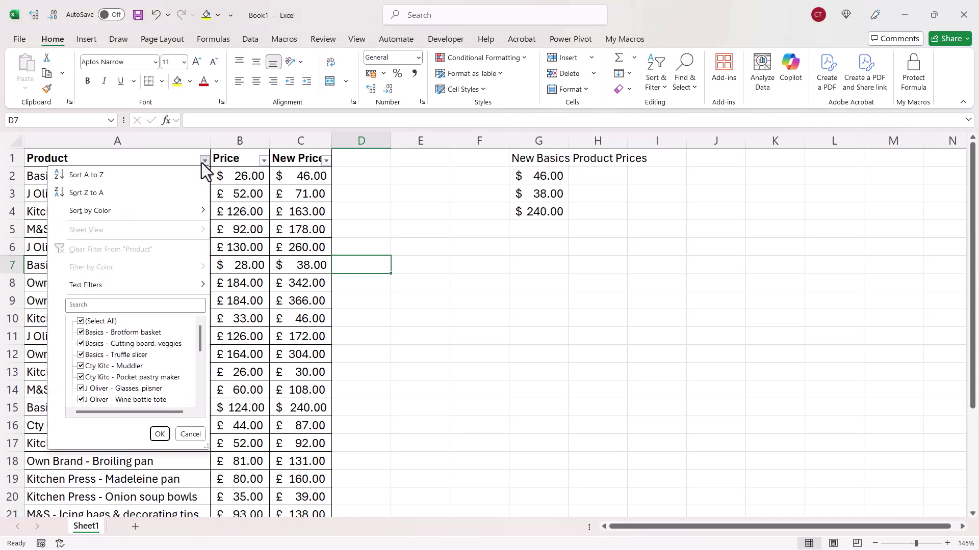
click(80, 321)
click(80, 343)
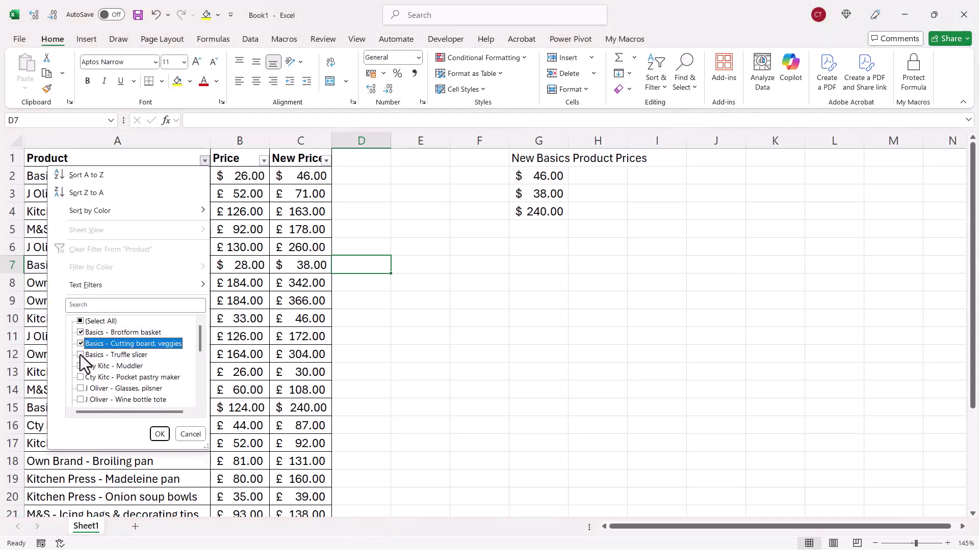
click(80, 356)
click(160, 434)
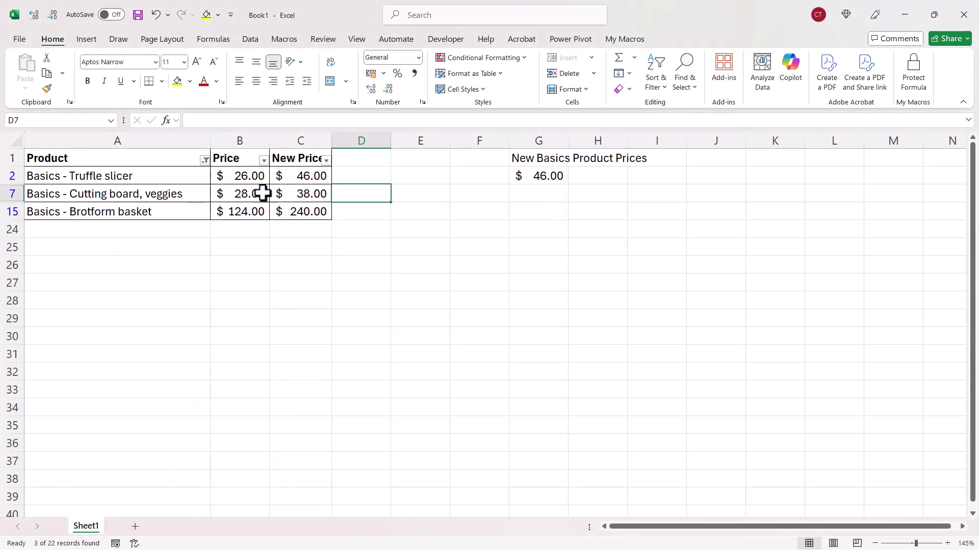
drag(247, 177, 248, 212)
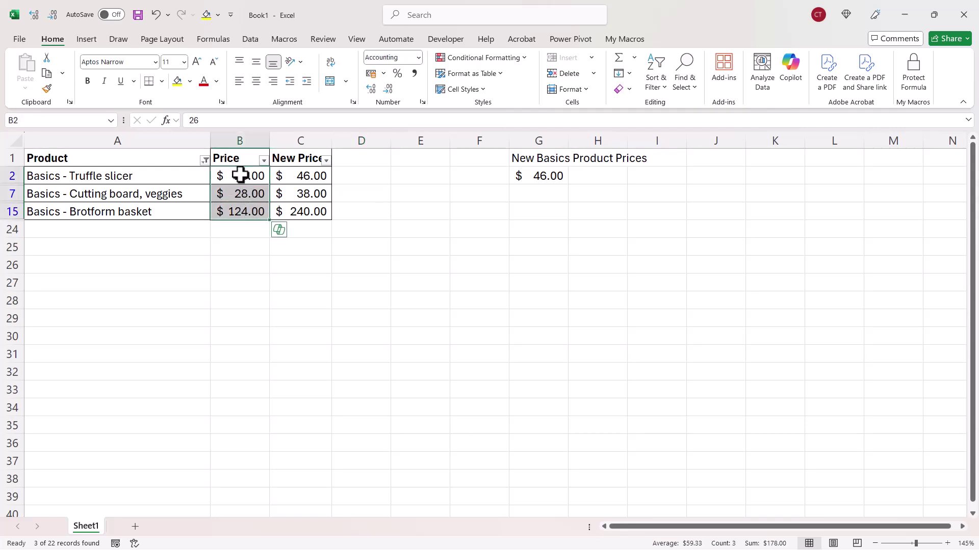
click(180, 84)
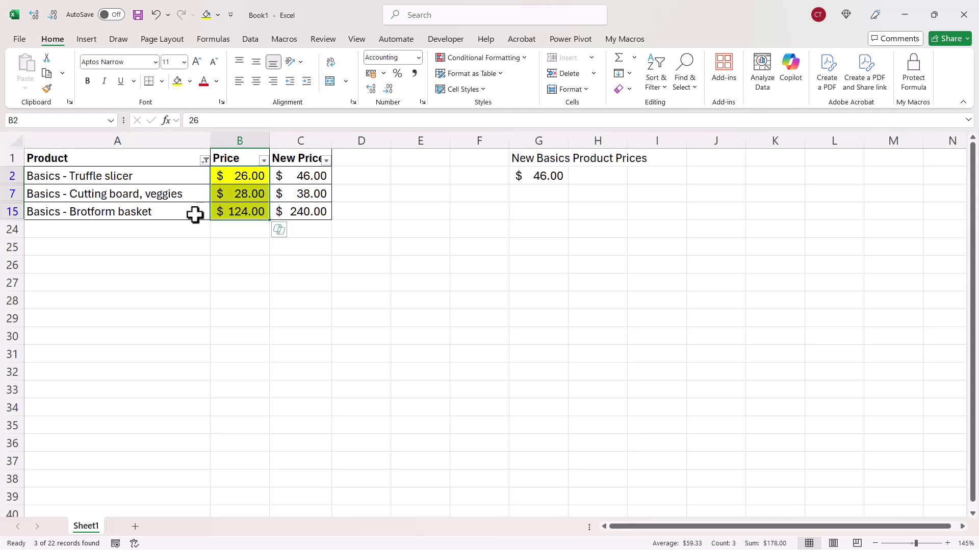
- Select all products in the Product filter, then pick the yellow Truffle slicer Price cell
click(204, 160)
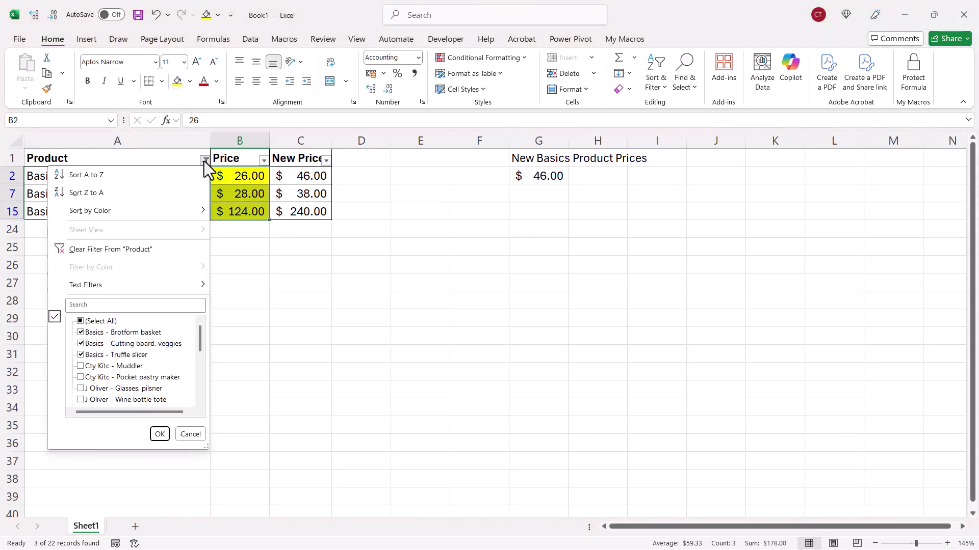
click(81, 323)
click(159, 434)
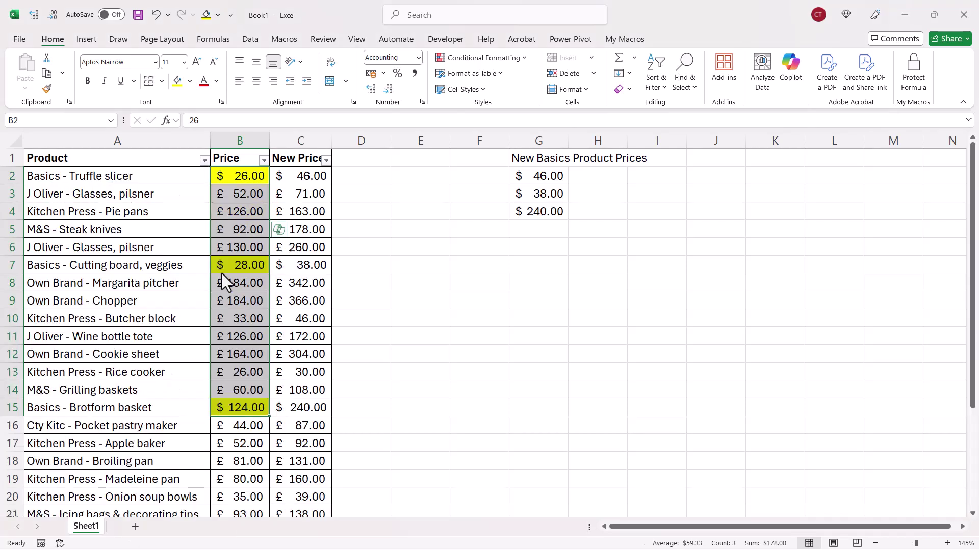
click(248, 207)
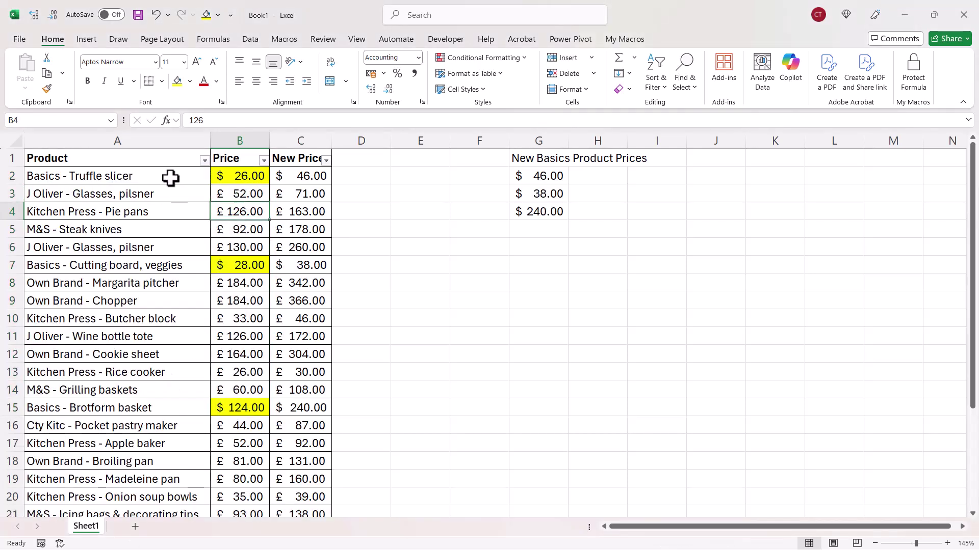
click(240, 177)
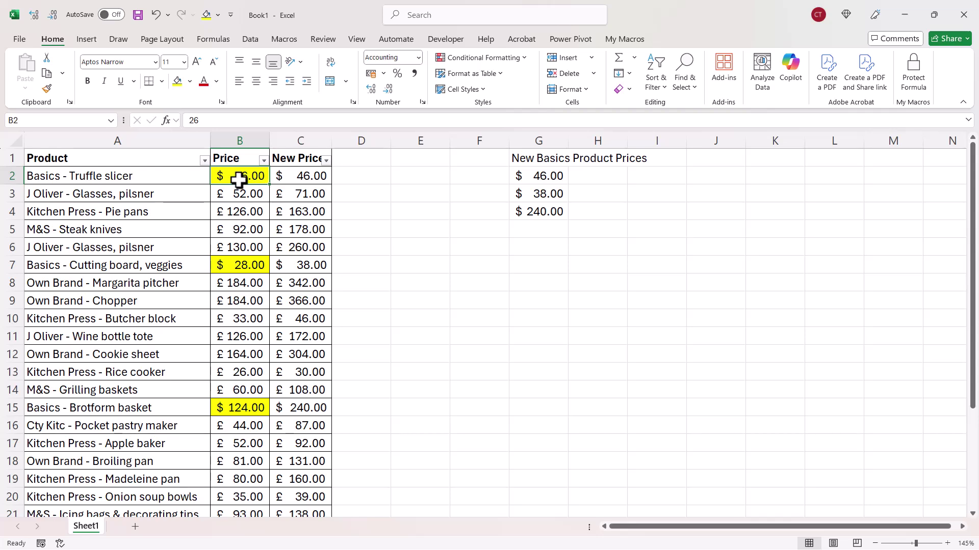
- Sort with Put Selected Cell Color On Top so the yellow Basics rows lead the table
right_click(241, 176)
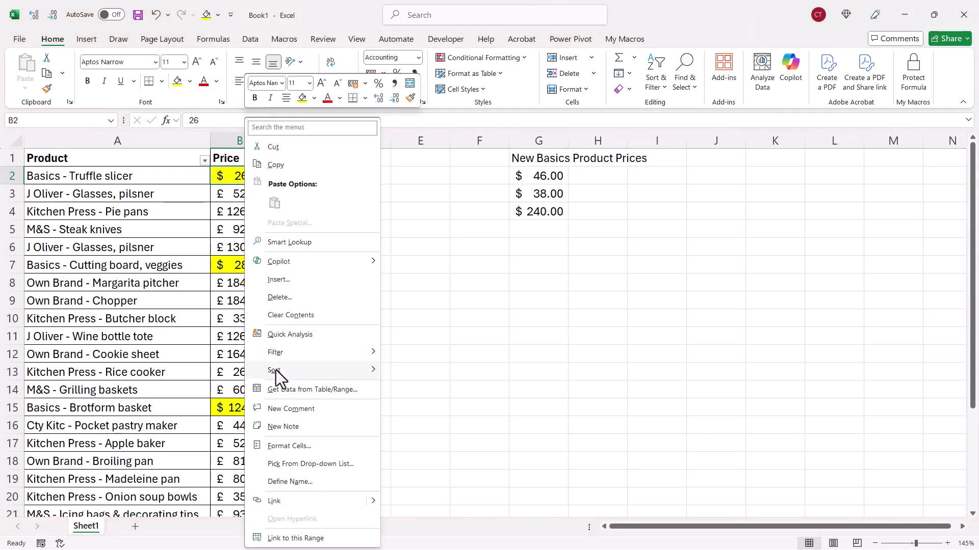
mouse_move(274, 370)
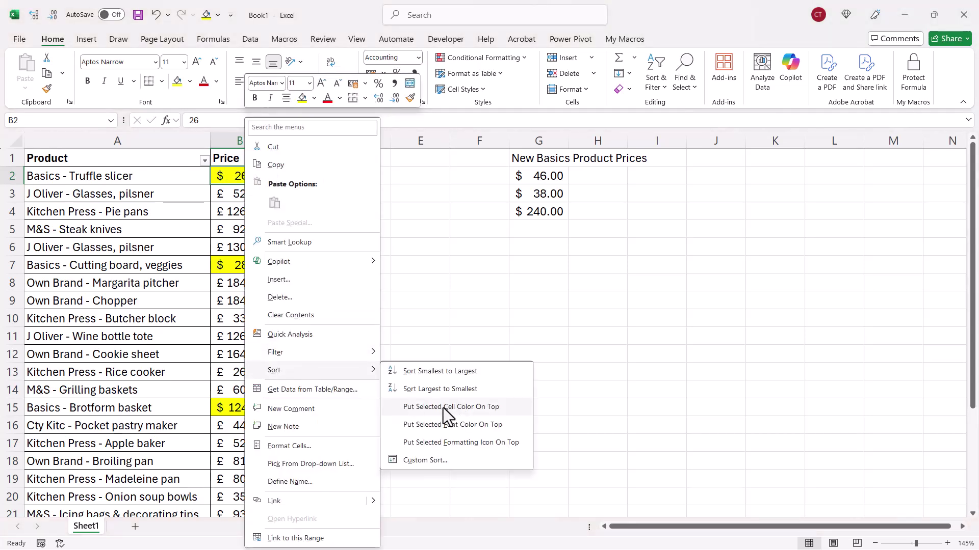
click(447, 408)
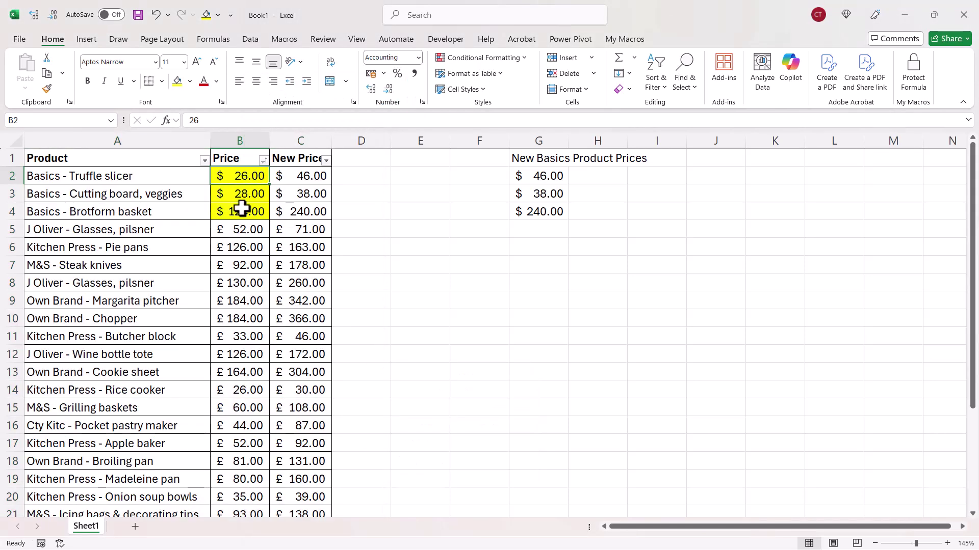
- Copy the new prices 46.00, 38.00 and 240.00 from G2:G4 into Price cells starting at B2
click(538, 176)
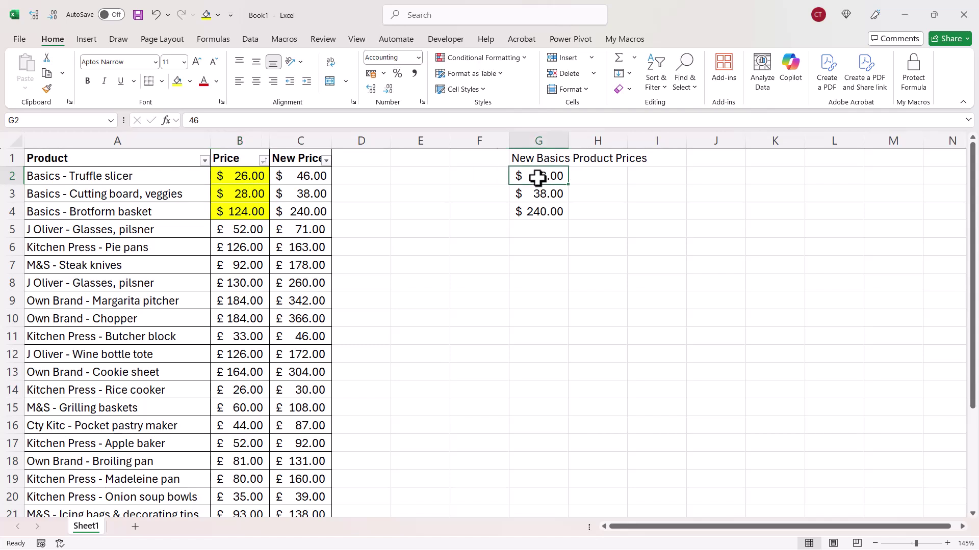
drag(538, 177, 537, 215)
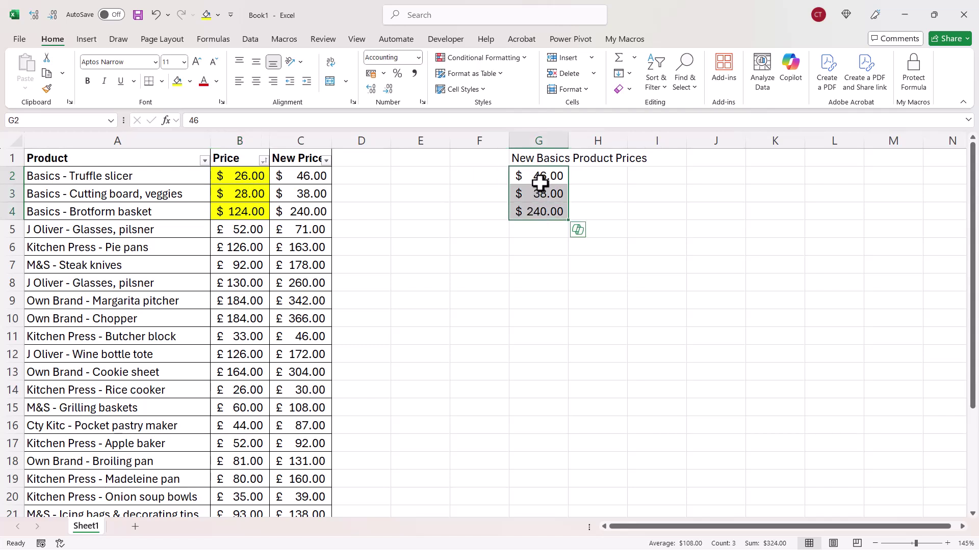
key(ctrl+c)
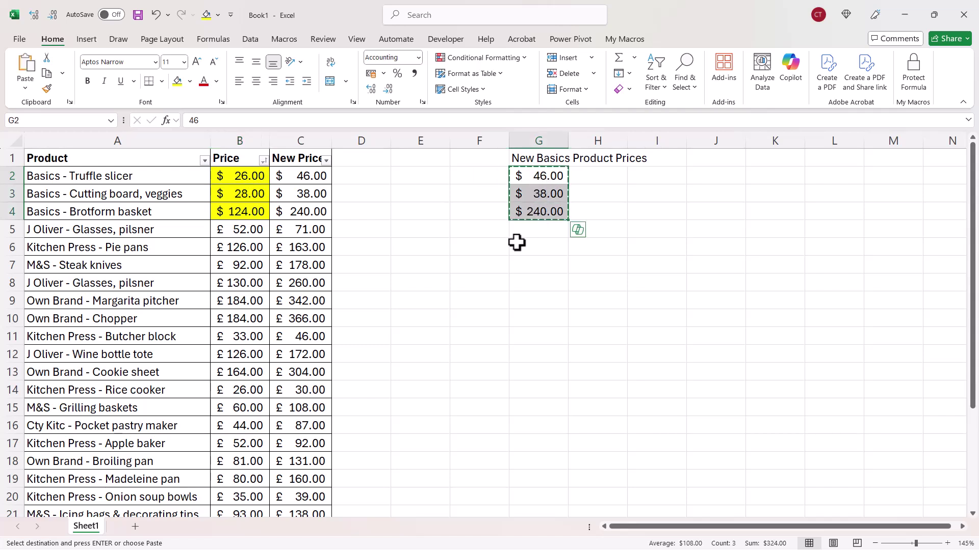
click(240, 177)
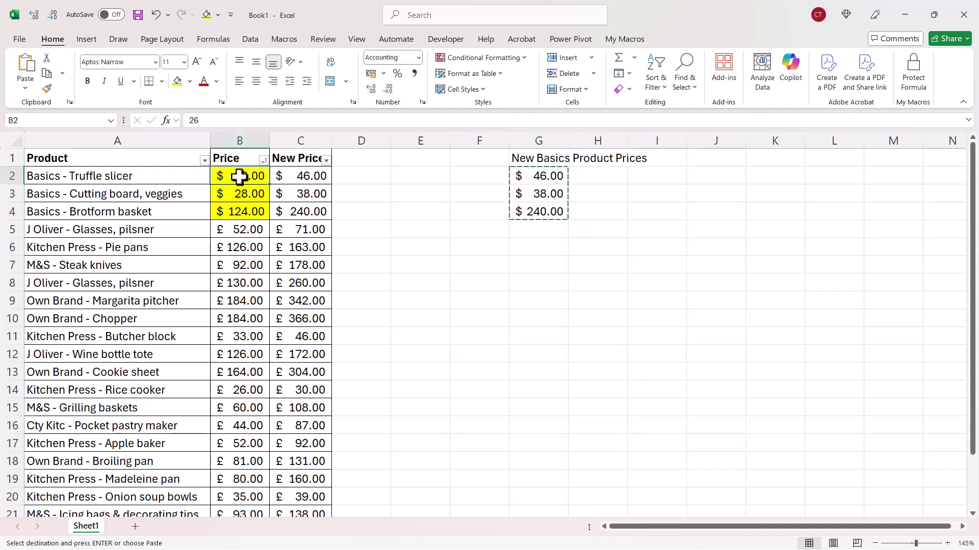
key(Return)
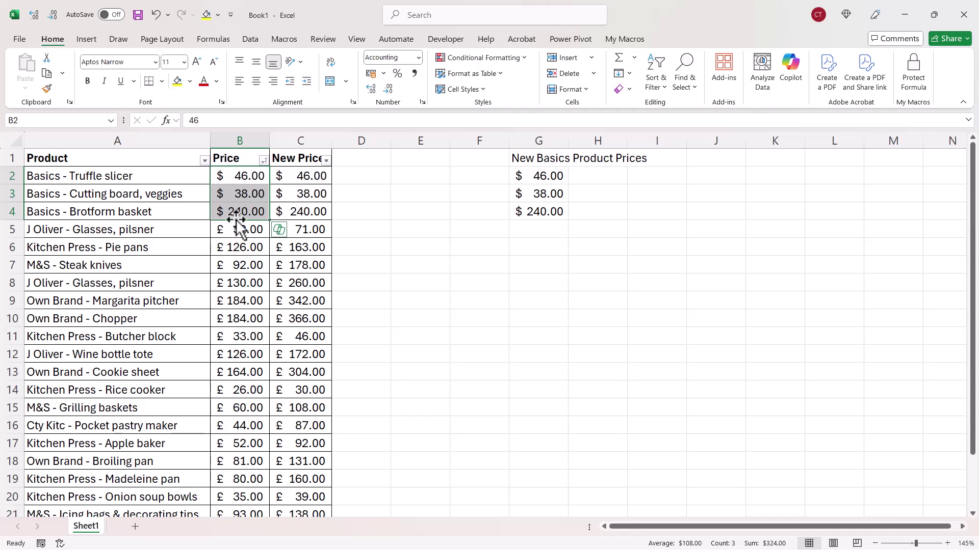